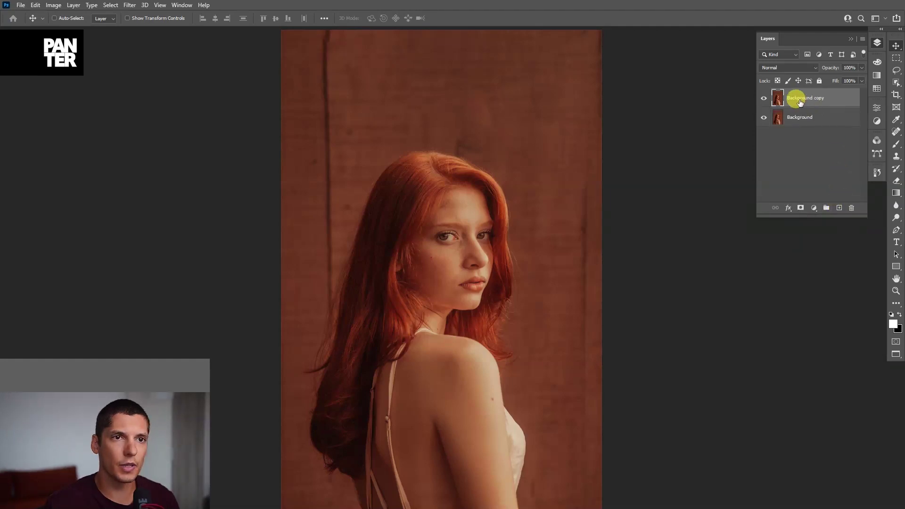
Step: Rename the duplicated background layer to FX and convert it to a smart object
type("FX")
key("Return")
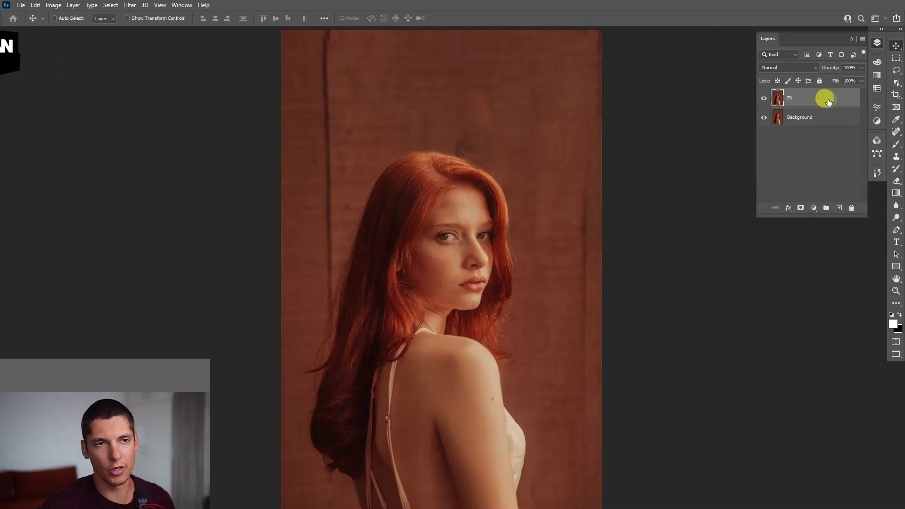
right_click(824, 102)
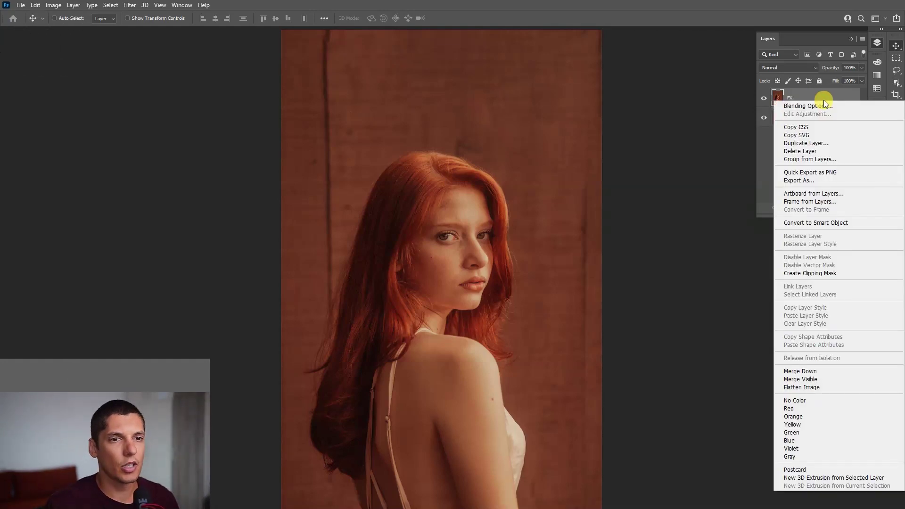
left_click(819, 222)
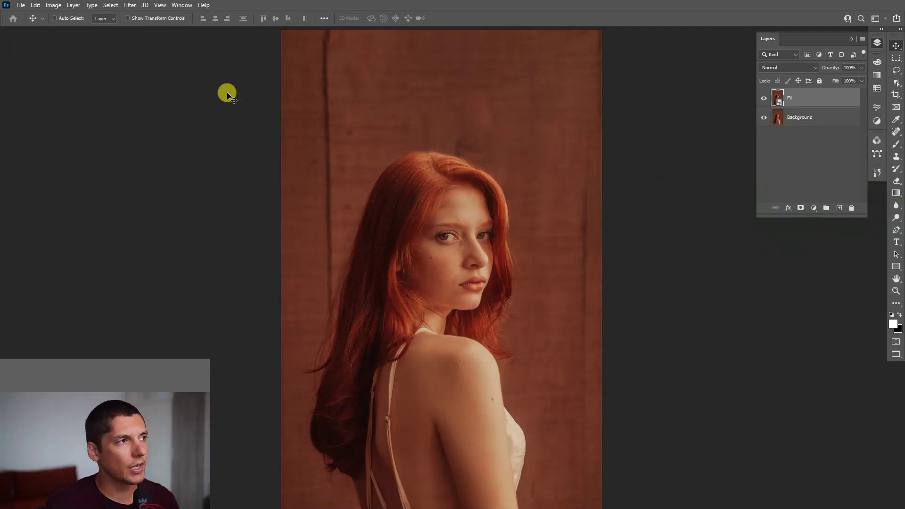
Step: Open the Filter Gallery for the FX layer with the Glass filter from the Distort group
left_click(128, 6)
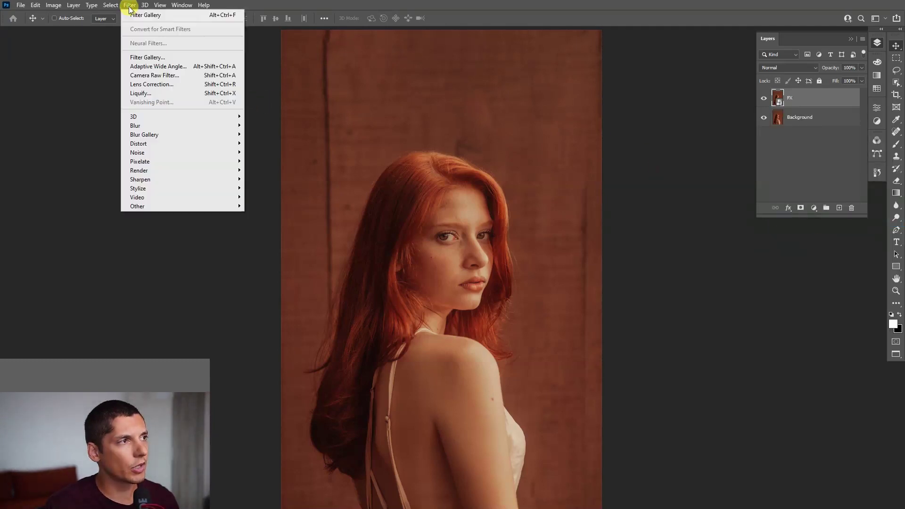
left_click(158, 56)
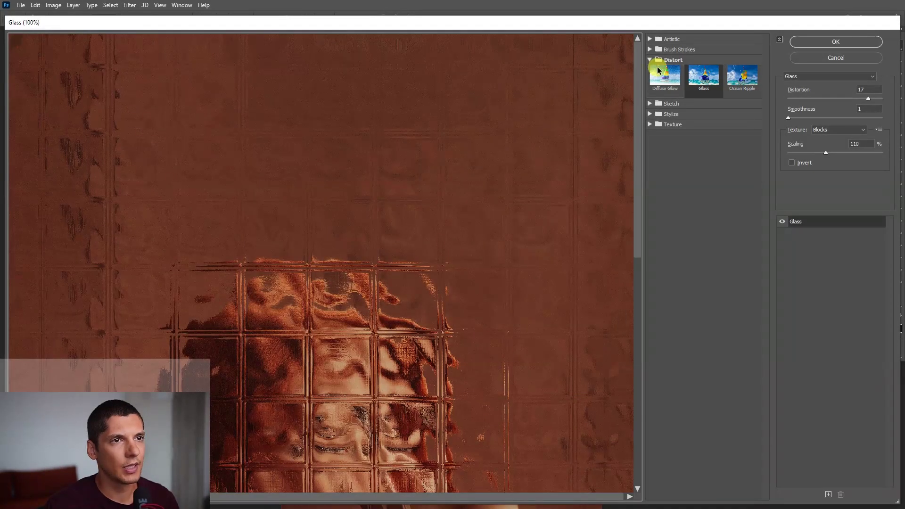
left_click(653, 60)
left_click(654, 60)
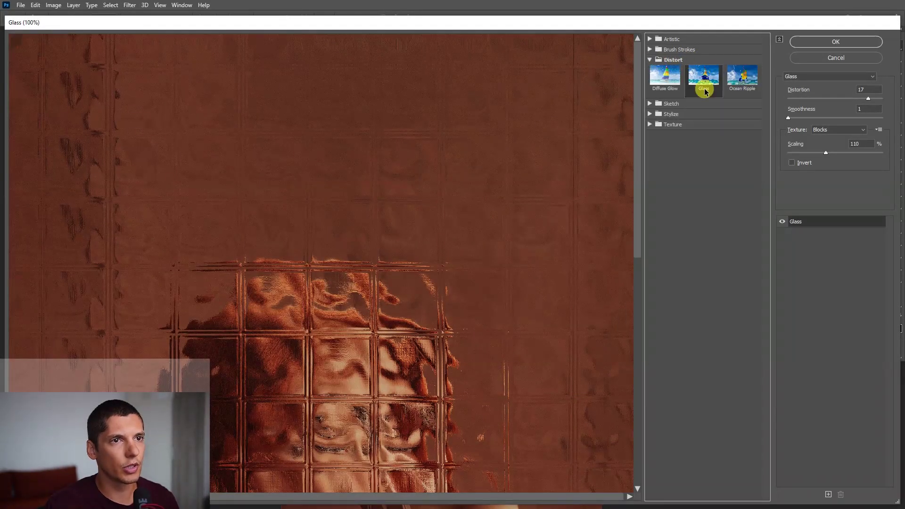
scroll(380, 272, "down", 2)
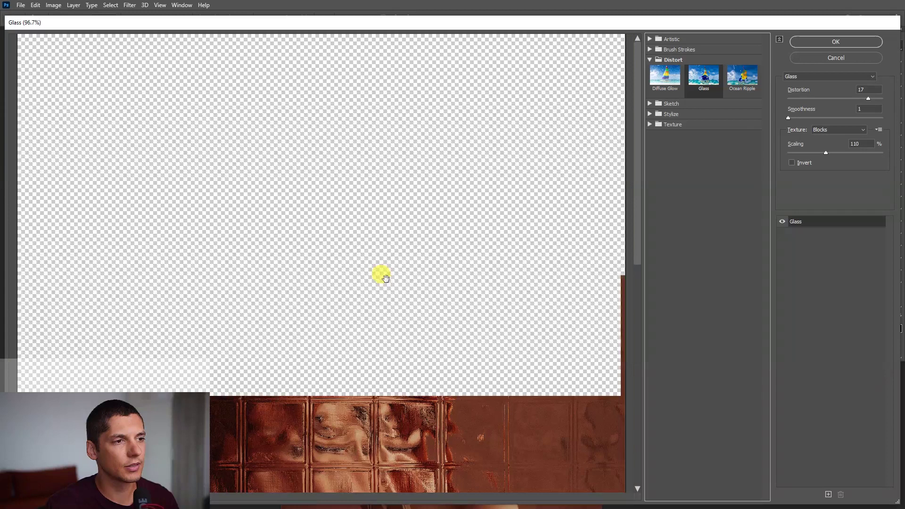
scroll(385, 272, "down", 2)
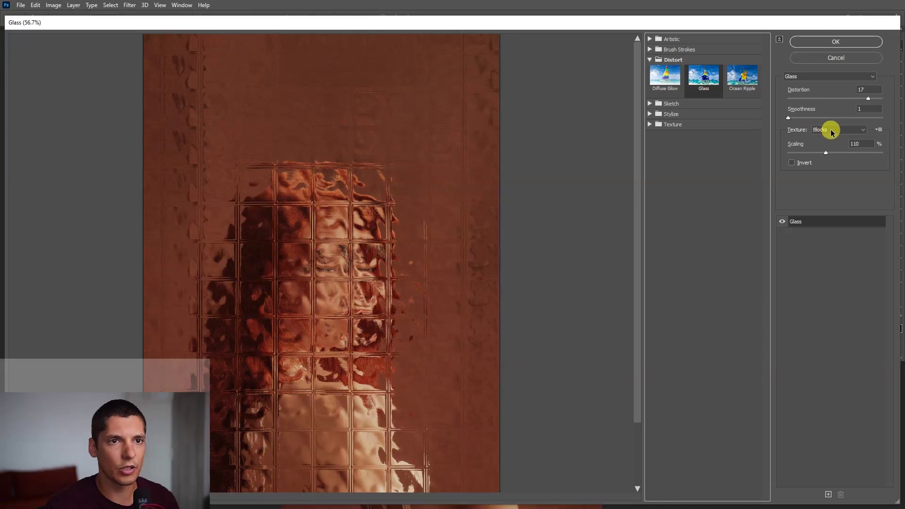
Step: Set the Glass filter's texture to Tiny Lens, with smoothness 1, distortion 5 and scaling 50%
left_click(832, 131)
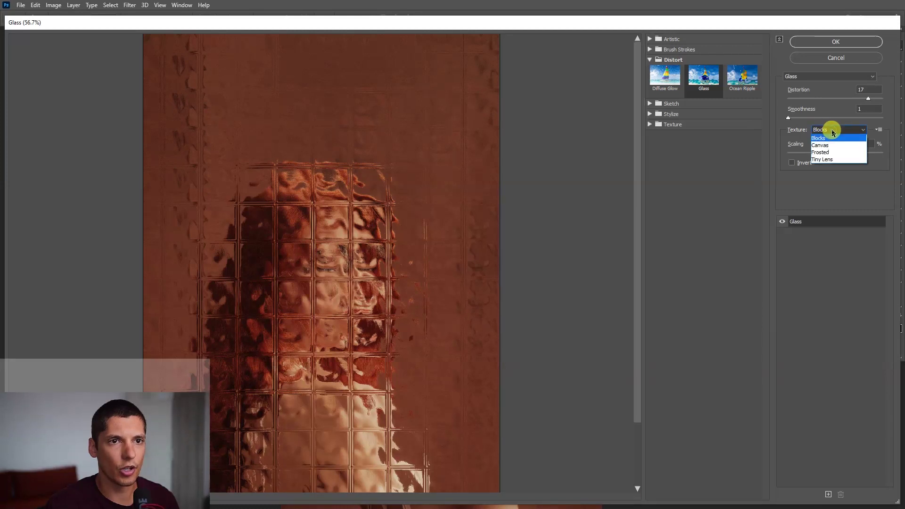
left_click(831, 160)
scroll(828, 141, "up", 3)
left_click_drag(825, 117, 772, 121)
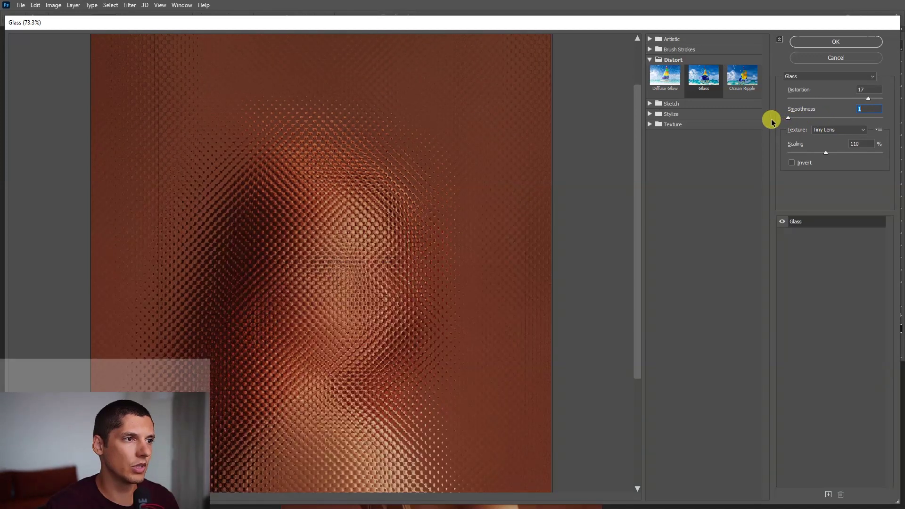
left_click_drag(828, 98, 809, 99)
left_click_drag(826, 153, 784, 148)
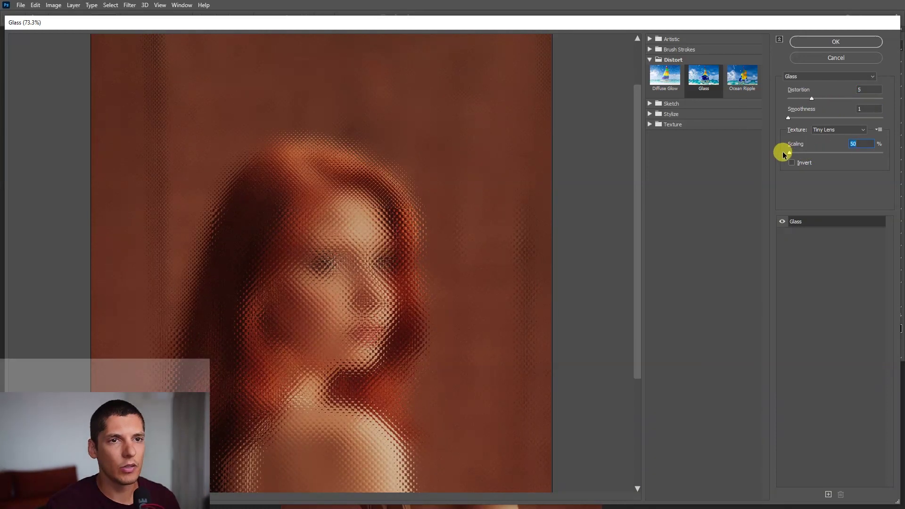
Step: Try the Glass filter's texture scaling at 84% and at 76%
key("ctrl+plus")
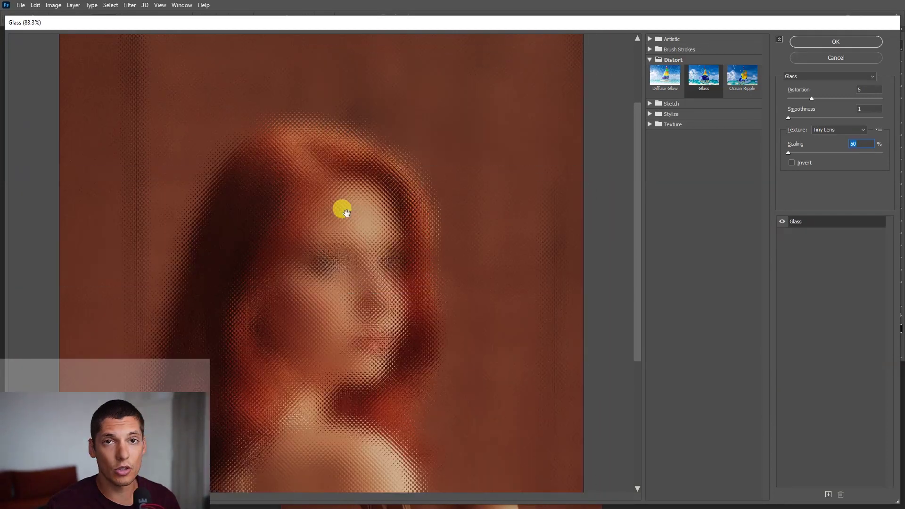
key("ctrl+minus")
left_click_drag(788, 153, 809, 156)
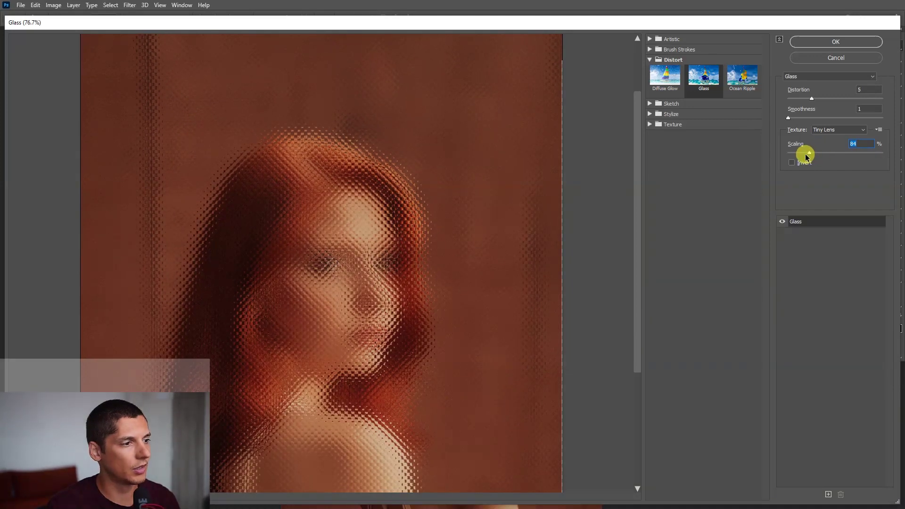
key("ctrl+minus")
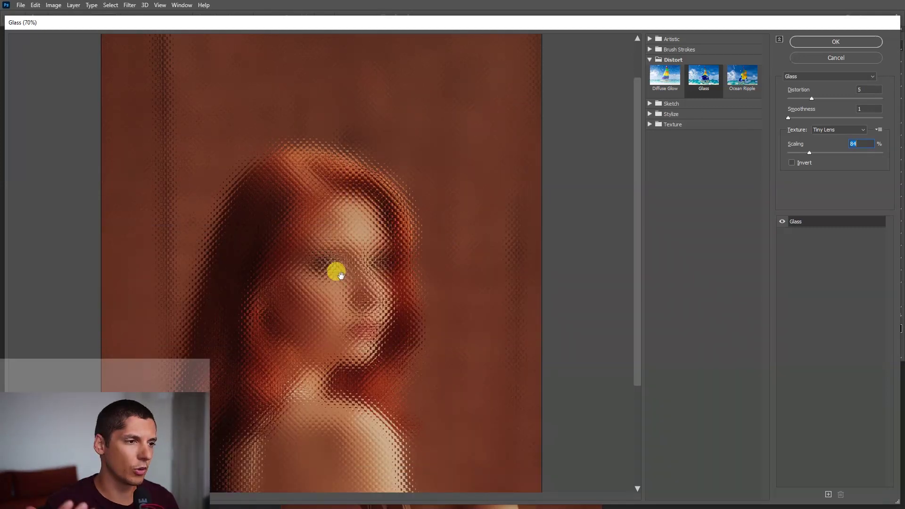
left_click_drag(801, 155, 804, 155)
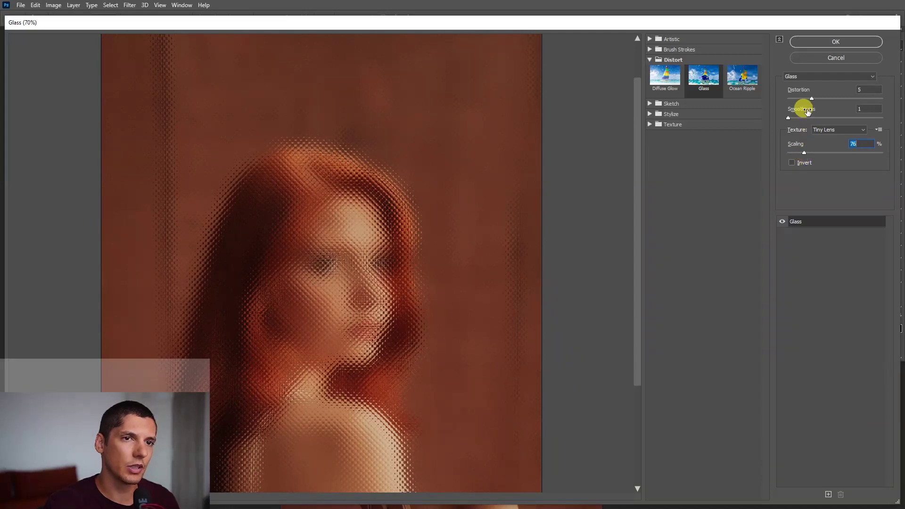
Step: Set the Glass filter's distortion to 6 and scaling to 121%, and apply the filter to the FX layer
left_click_drag(811, 98, 834, 98)
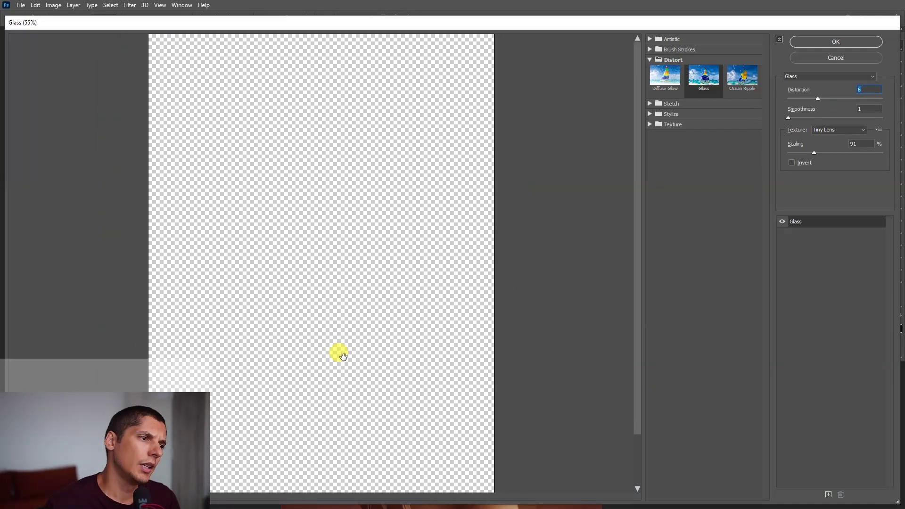
scroll(349, 372, "down", 2)
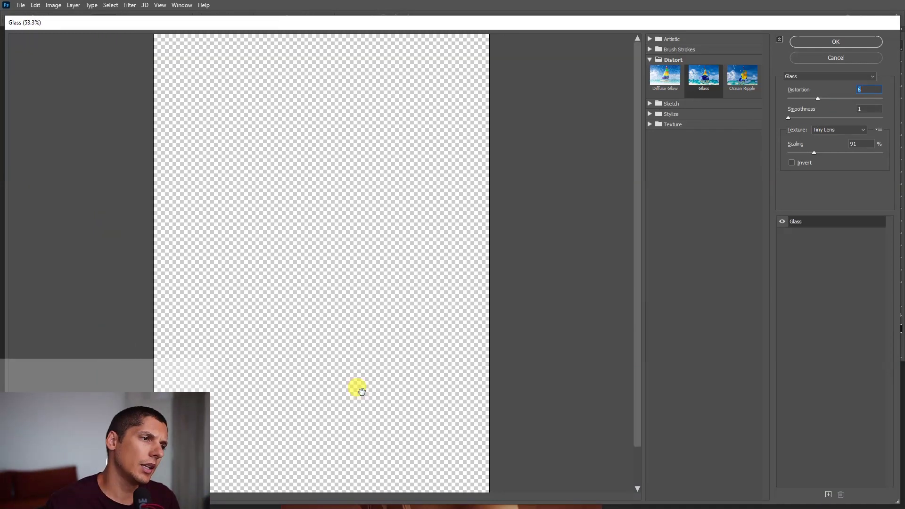
left_click(831, 152)
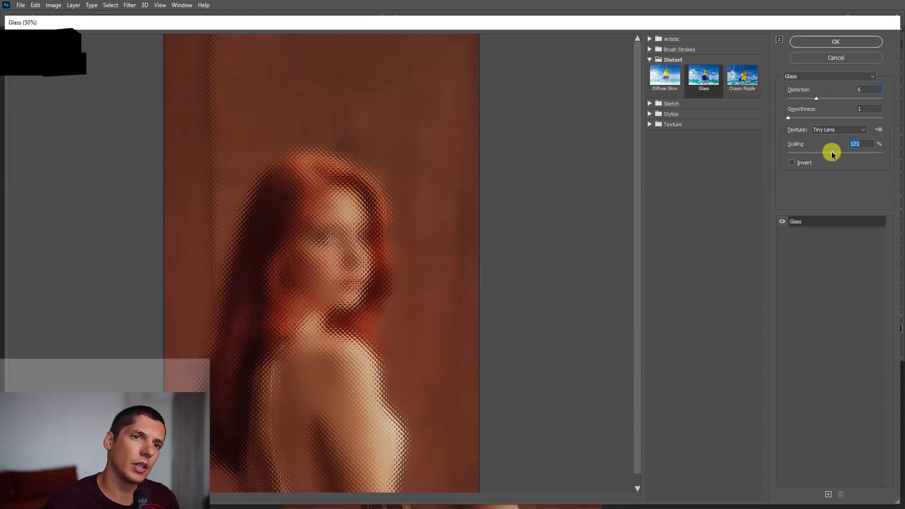
left_click(838, 40)
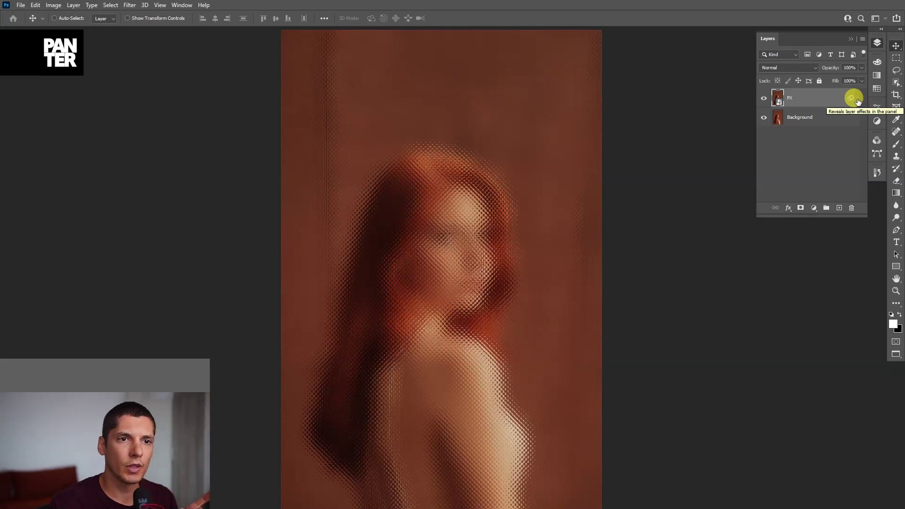
Step: Select the left half of the image with the Rectangular Marquee and add a mask limiting the FX layer to it
left_click(896, 59)
left_click_drag(897, 58, 844, 61)
key("ctrl+0")
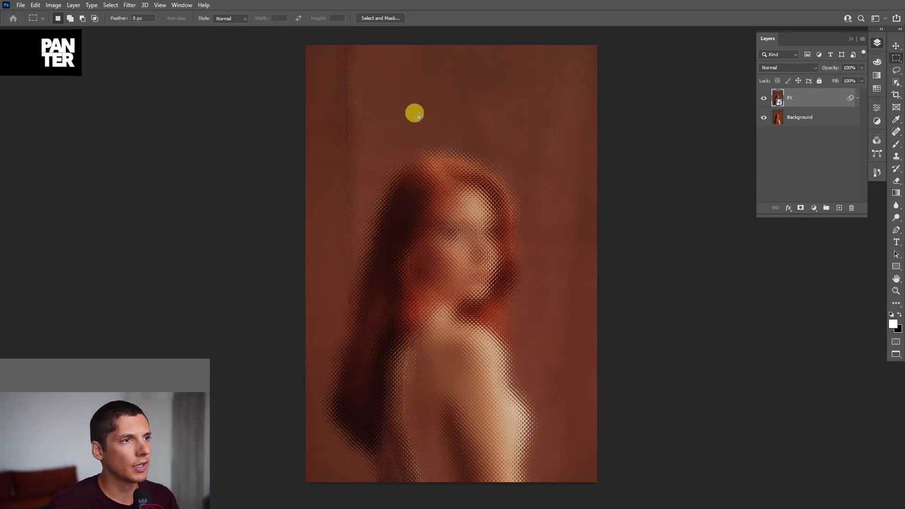
left_click_drag(288, 41, 455, 491)
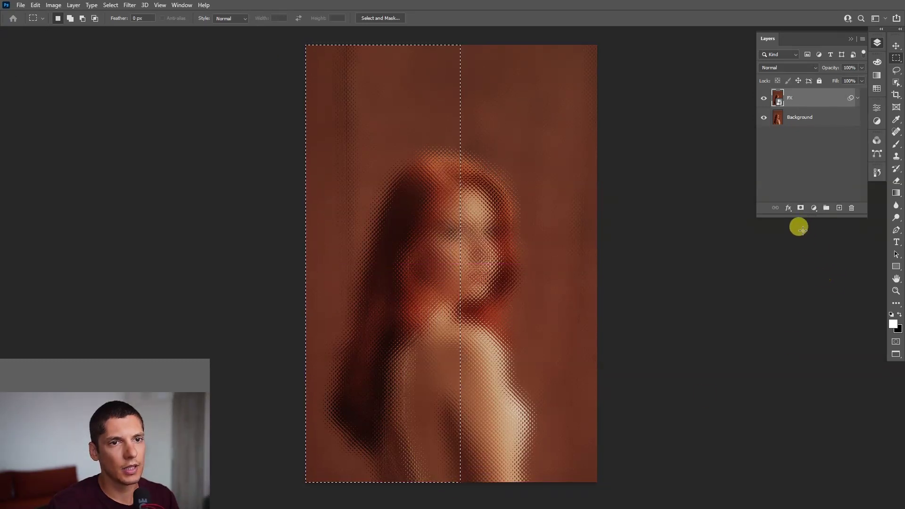
left_click(801, 207)
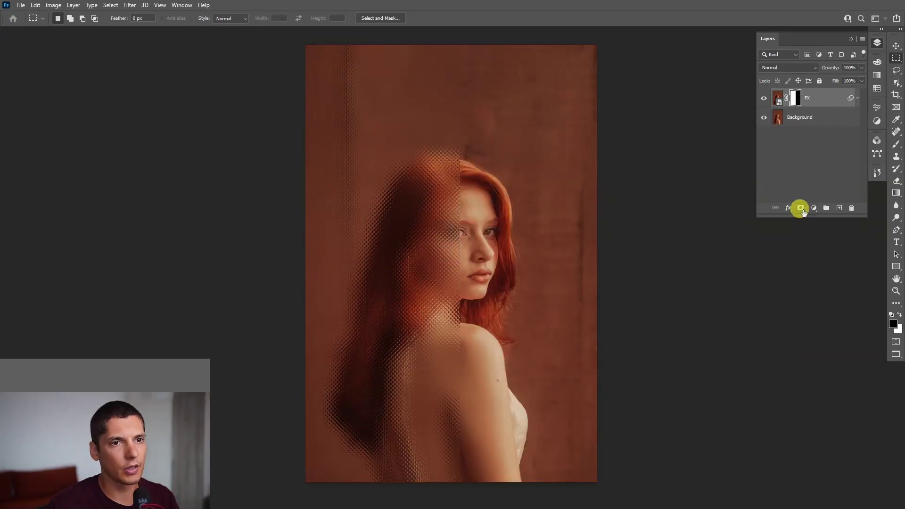
scroll(463, 313, "up", 3)
scroll(441, 117, "down", 4)
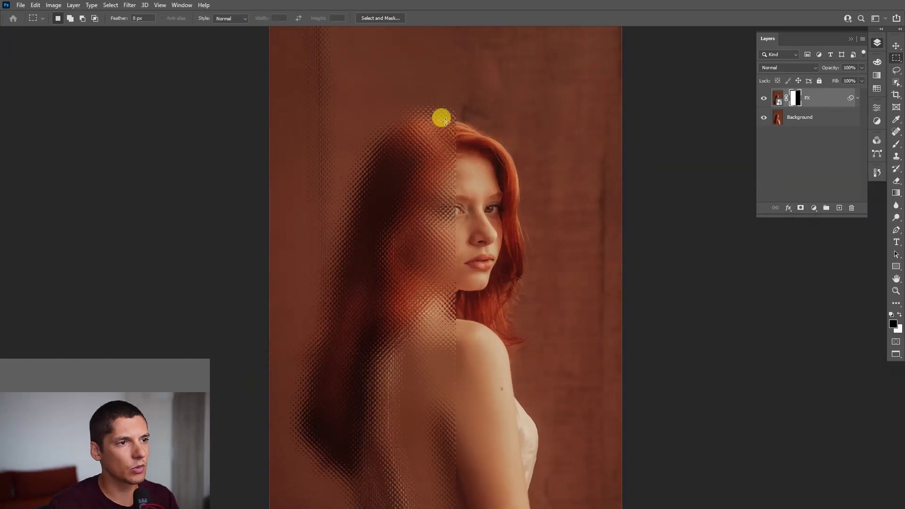
scroll(487, 364, "up", 1)
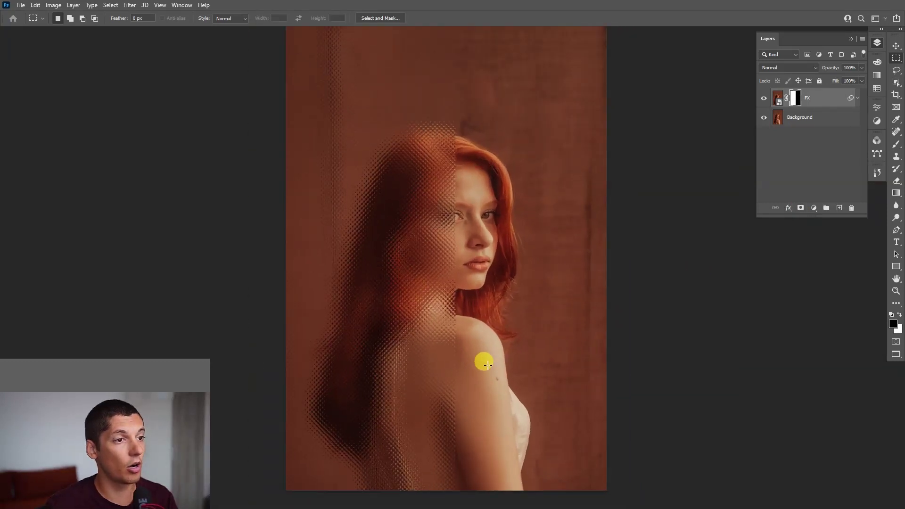
key("v")
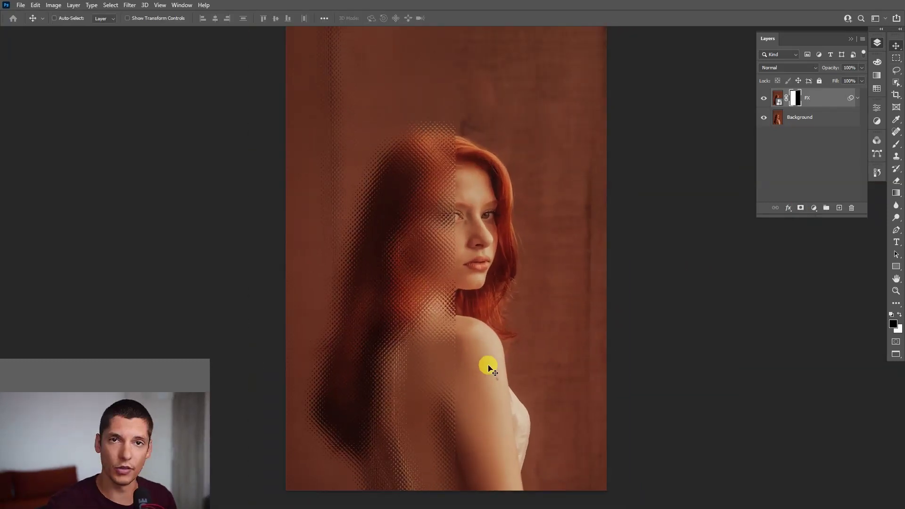
Step: Add a drop shadow to the FX layer with an angle of 140°
double_click(830, 100)
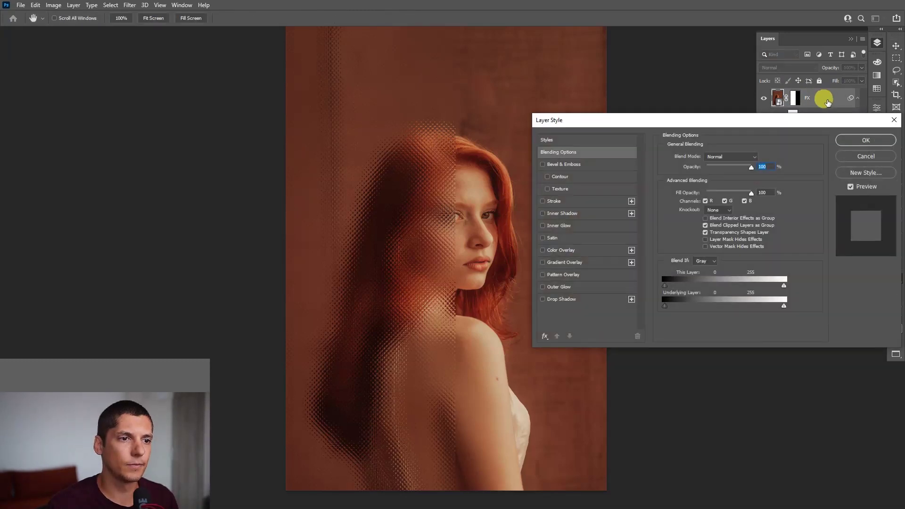
left_click(566, 300)
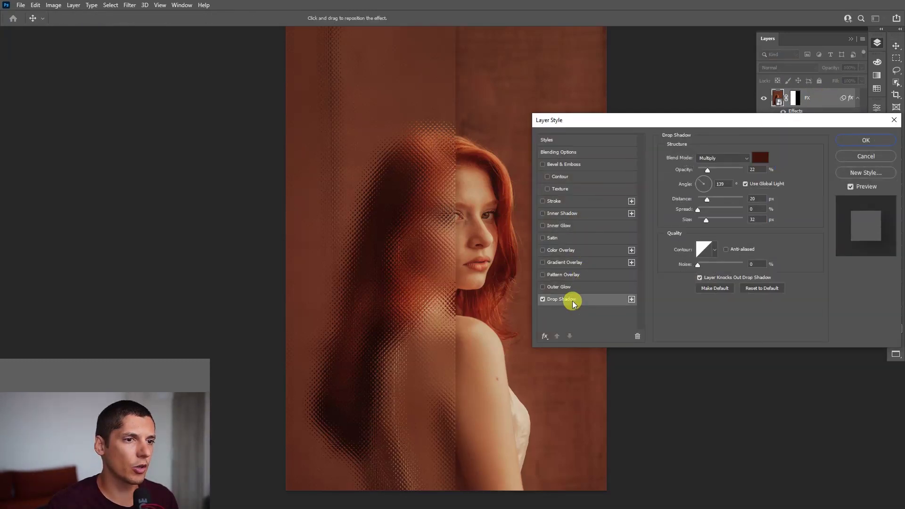
left_click(701, 184)
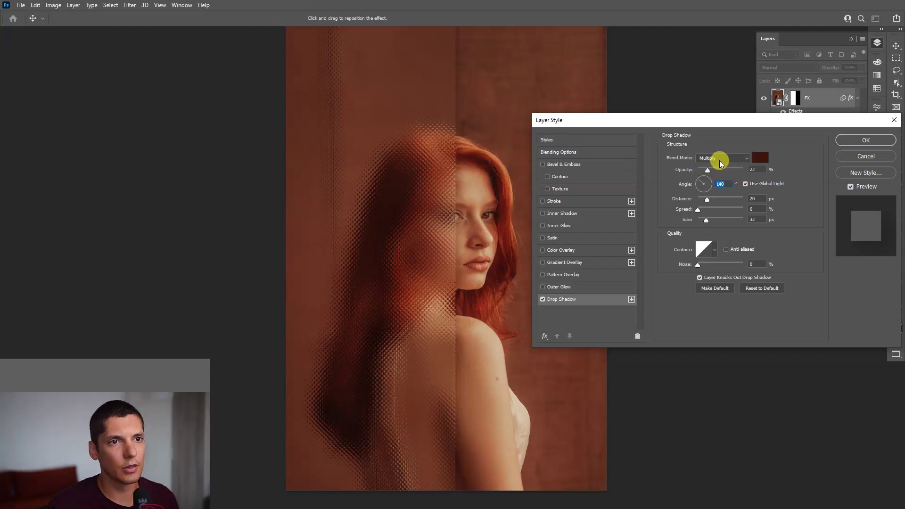
Step: Set the drop shadow colour to #200b08, sampled from the dark lower hair, and apply the layer style
left_click(764, 159)
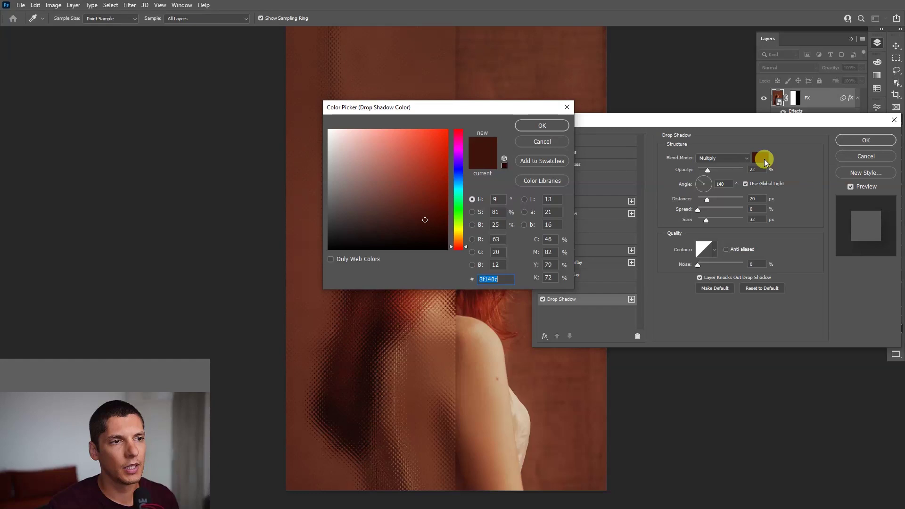
left_click_drag(493, 112, 666, 56)
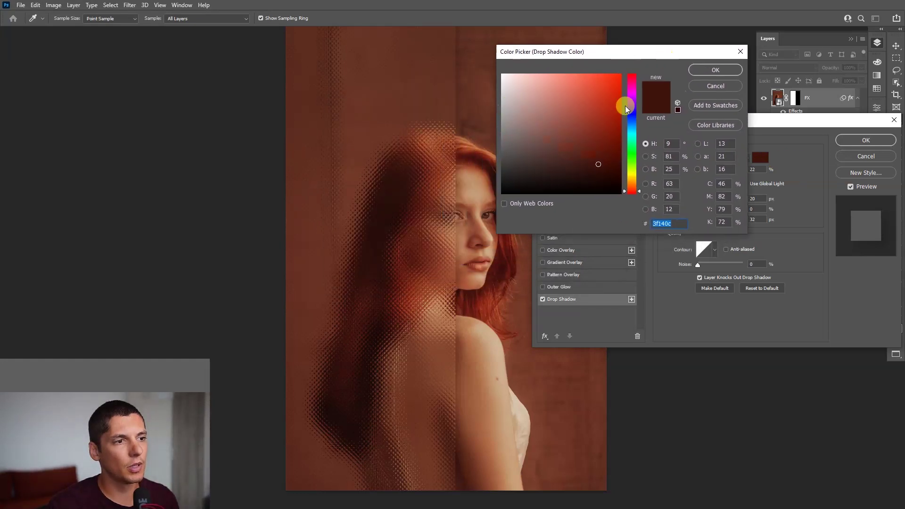
left_click(356, 418)
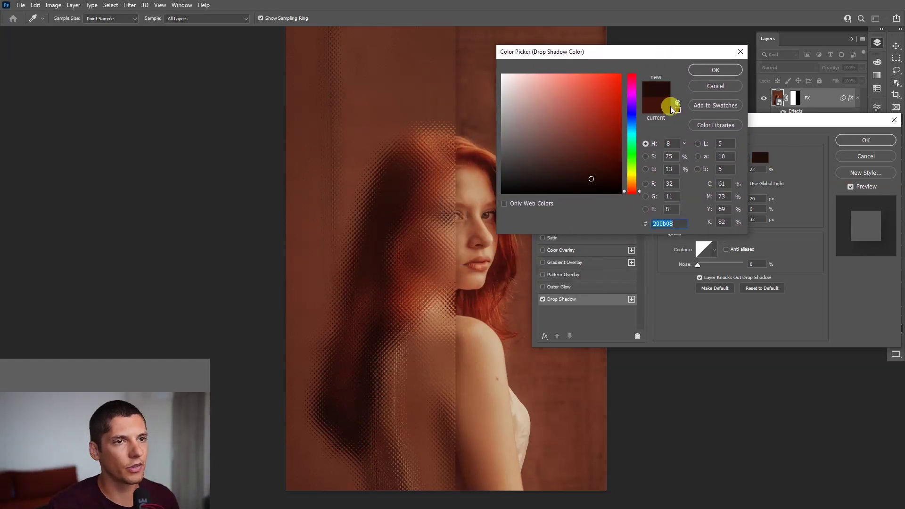
left_click(700, 71)
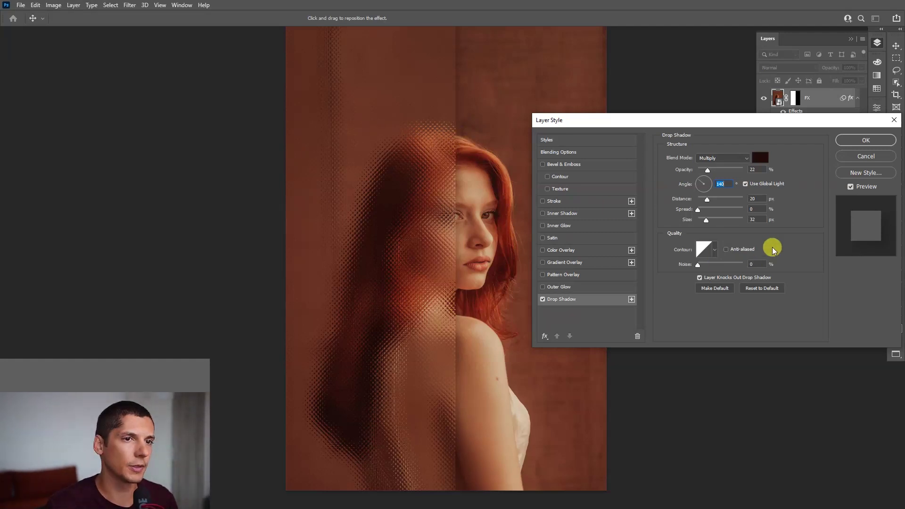
left_click(847, 140)
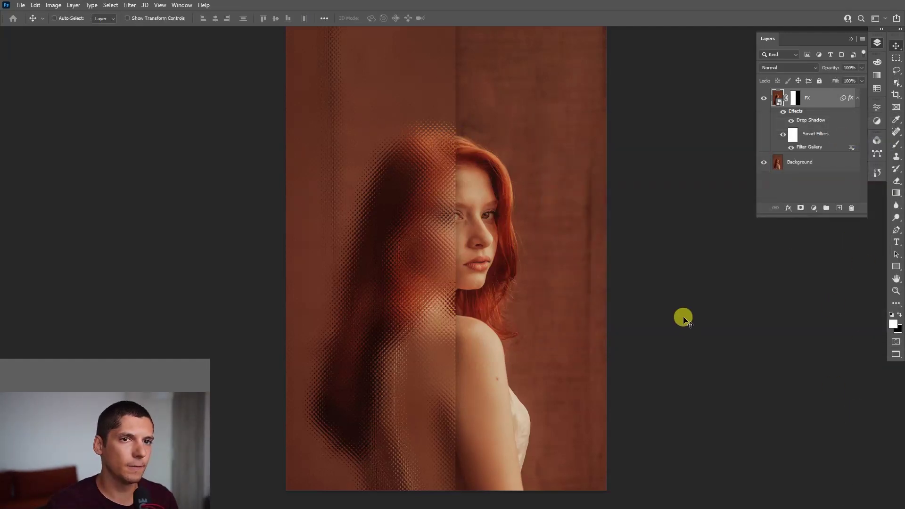
Step: Add a new layer above the FX layer and choose the Foreground to Transparent preset for the Gradient tool
left_click(839, 209)
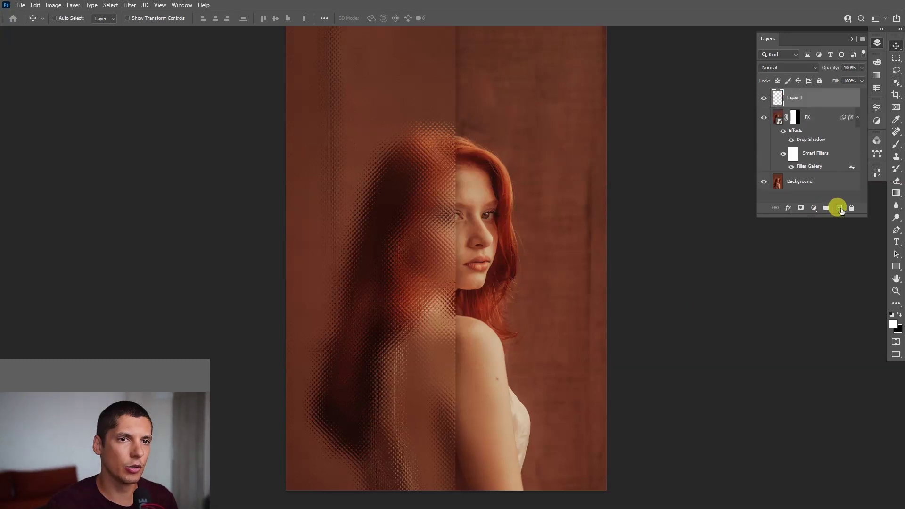
scroll(461, 320, "down", 1)
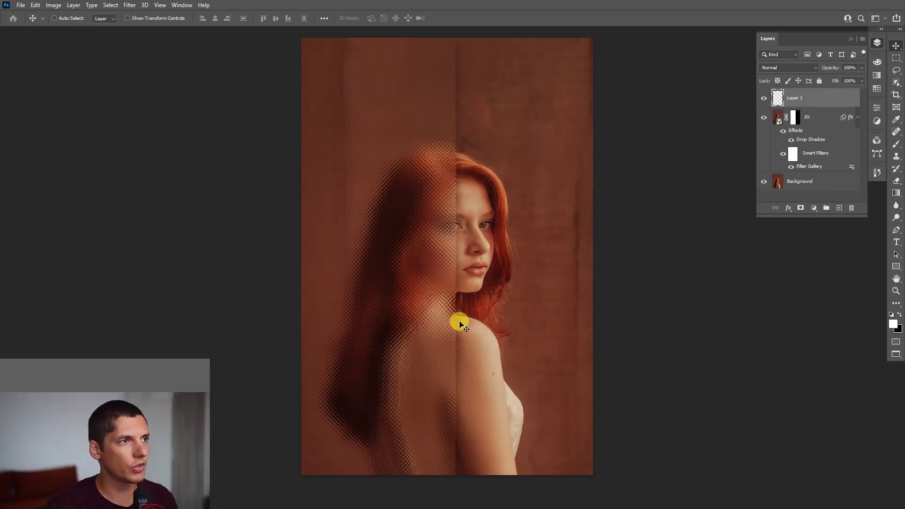
left_click_drag(896, 194, 865, 199)
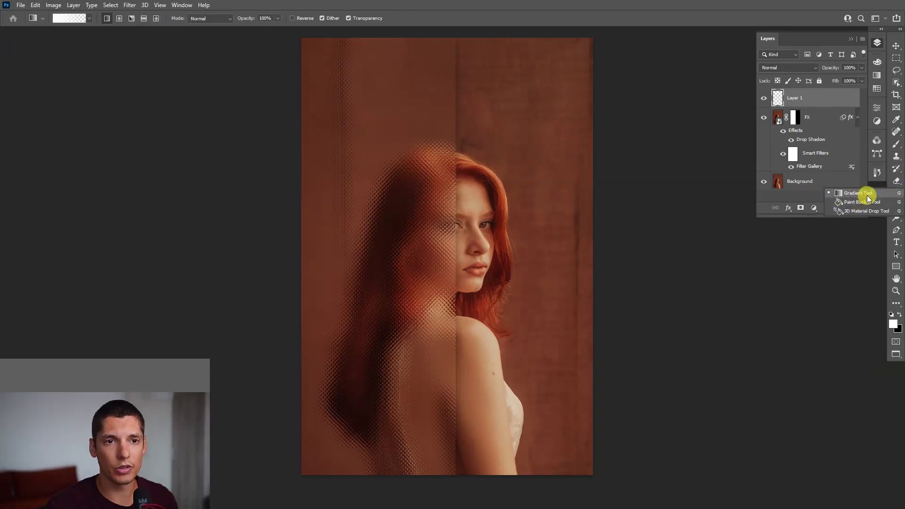
left_click(867, 196)
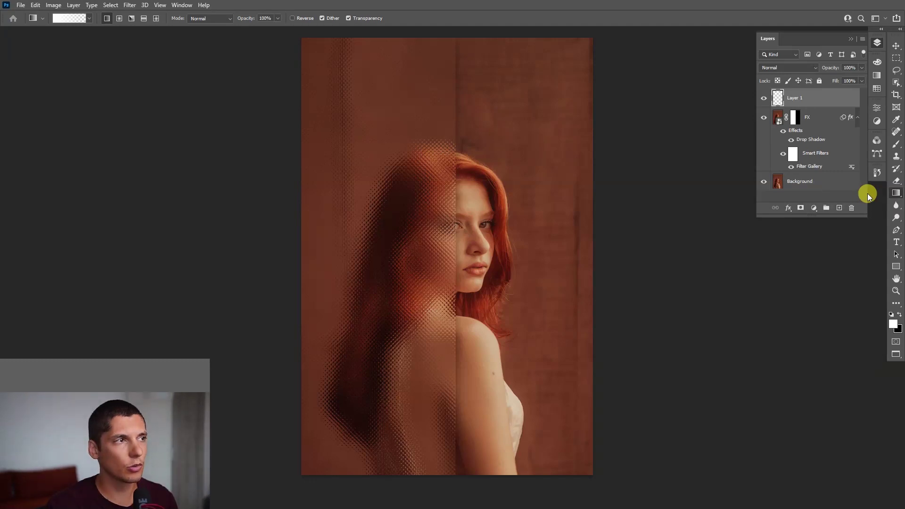
left_click(65, 21)
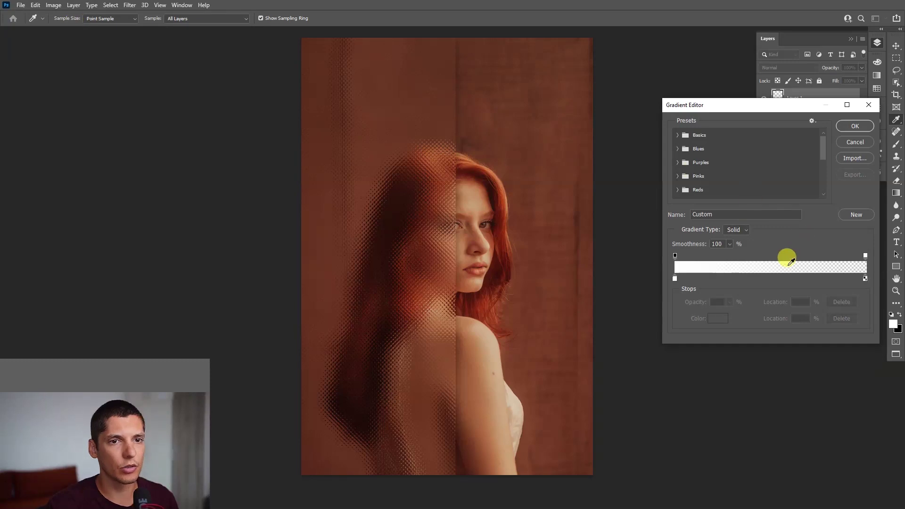
left_click(677, 135)
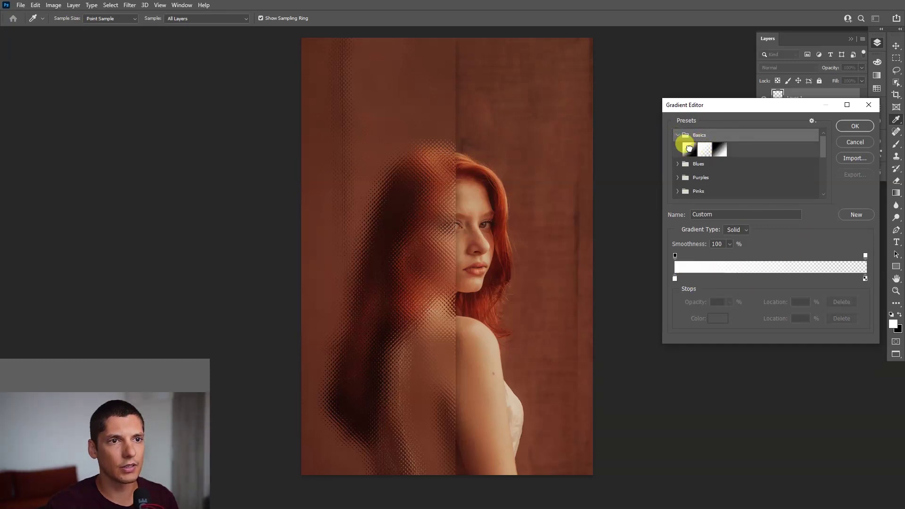
left_click(705, 150)
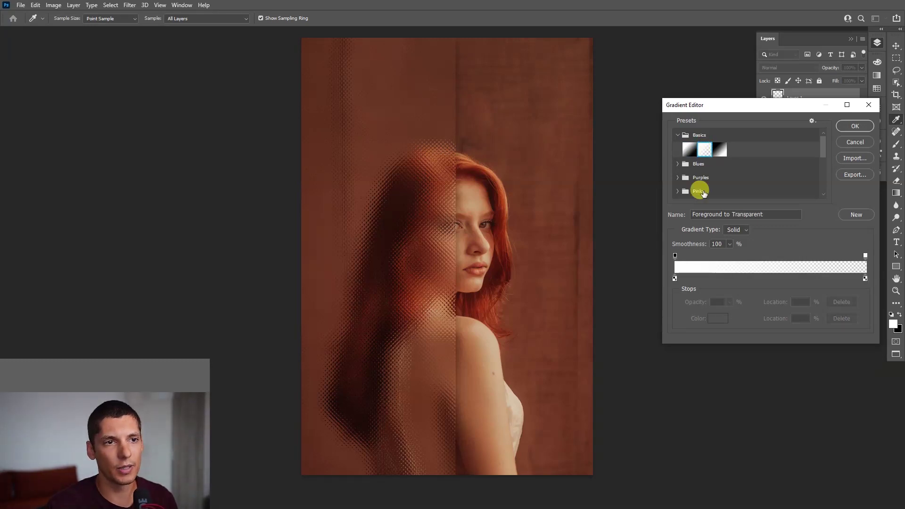
Step: Set both colour stops of the gradient to white (#ffffff) and accept the gradient
left_click(675, 279)
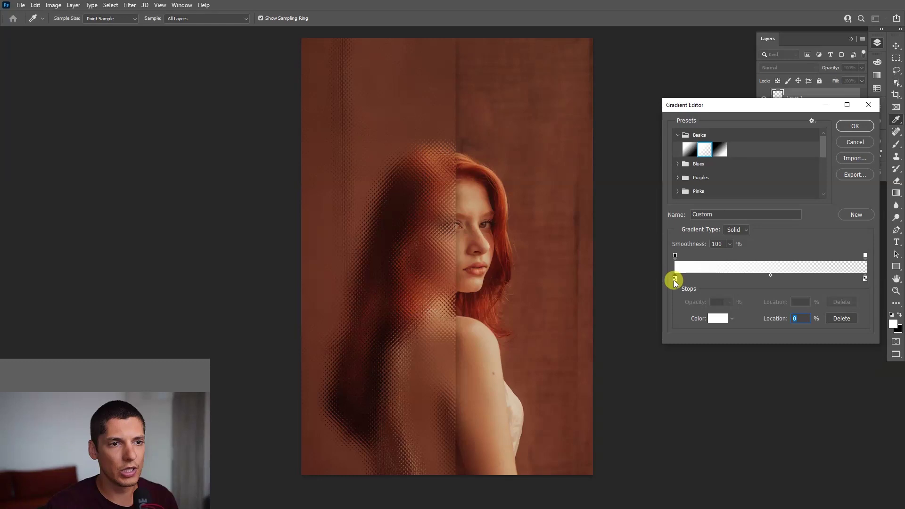
left_click(717, 315)
left_click_drag(547, 90, 494, 70)
left_click(700, 70)
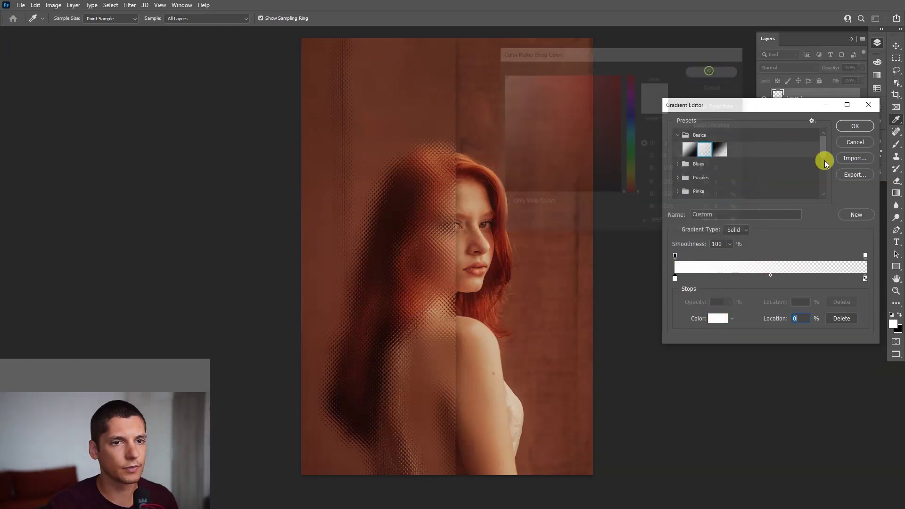
left_click(865, 279)
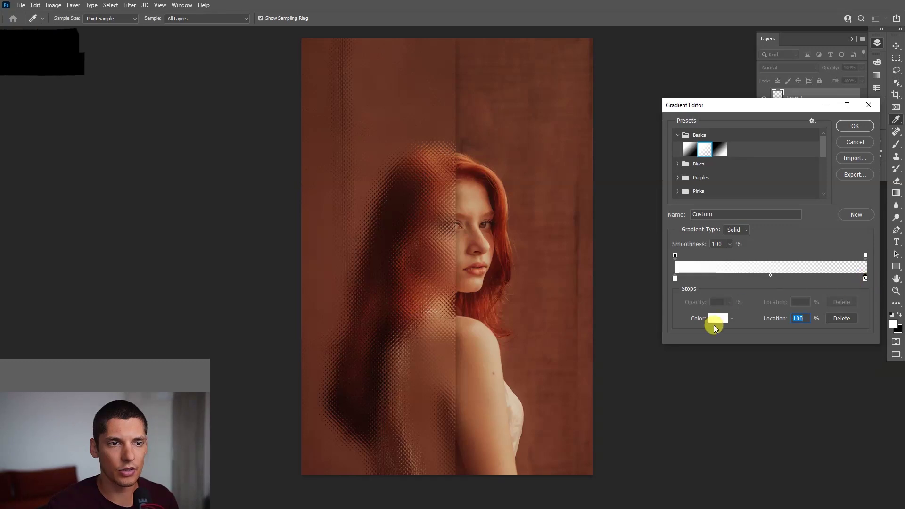
left_click(715, 323)
left_click_drag(572, 107, 454, 44)
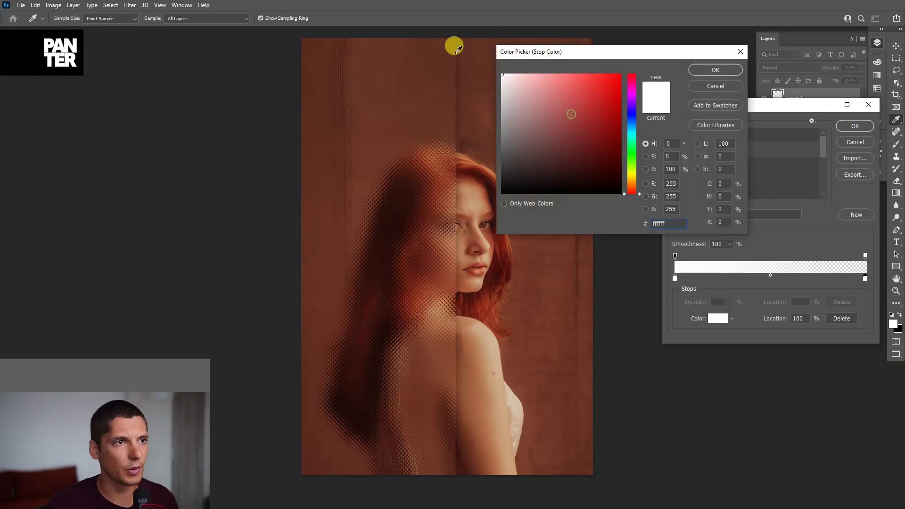
left_click(721, 69)
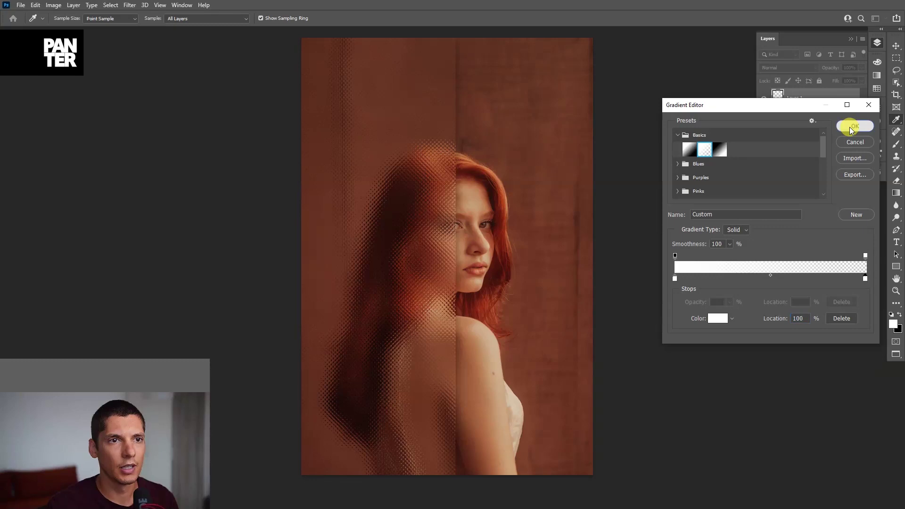
left_click(854, 126)
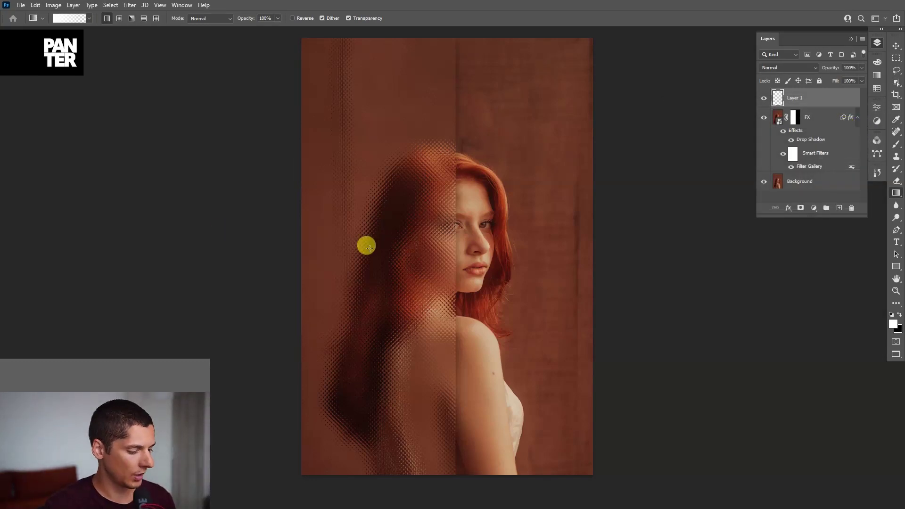
Step: Draw a horizontal white-to-transparent gradient fading inward from the image's left edge on the new layer
left_click_drag(435, 247, 598, 255)
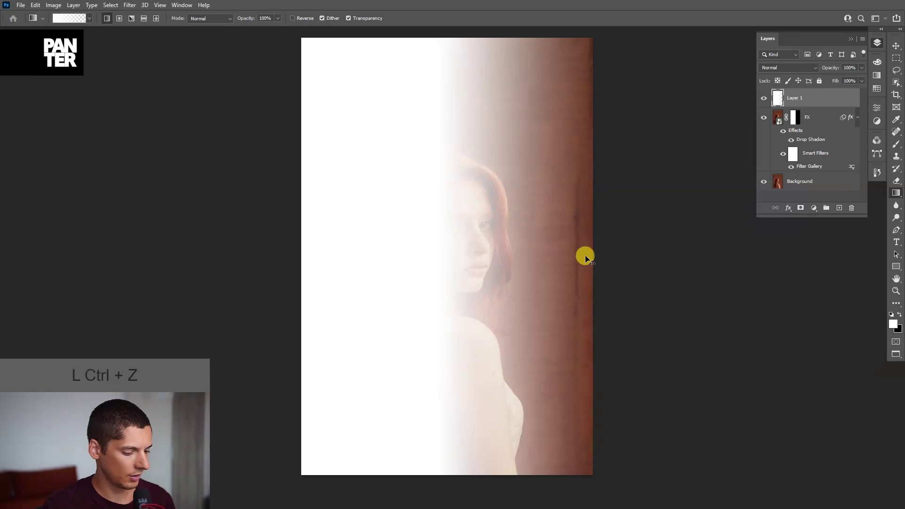
key("ctrl+z")
left_click_drag(282, 269, 371, 273)
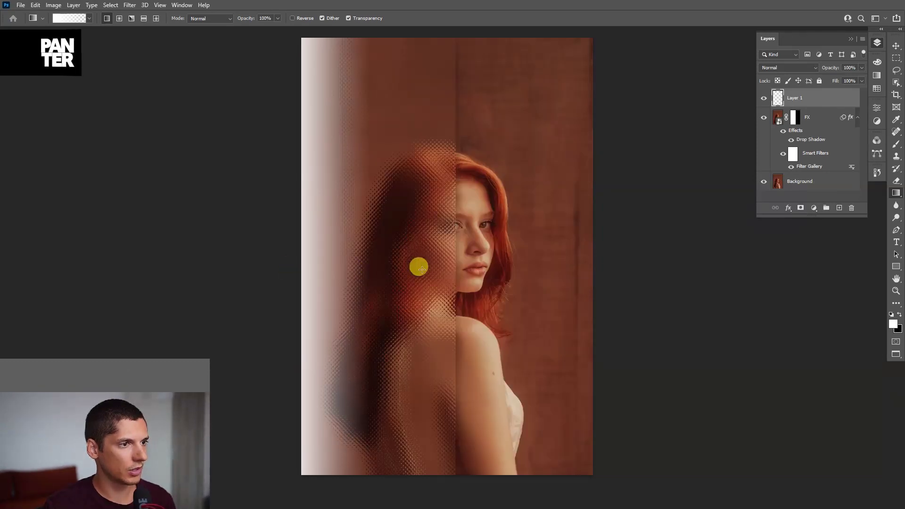
Step: Rotate the gradient strip 180°, narrow it to about 49% width and align its white edge with the glass boundary
key("ctrl+t")
left_click_drag(416, 115, 279, 365)
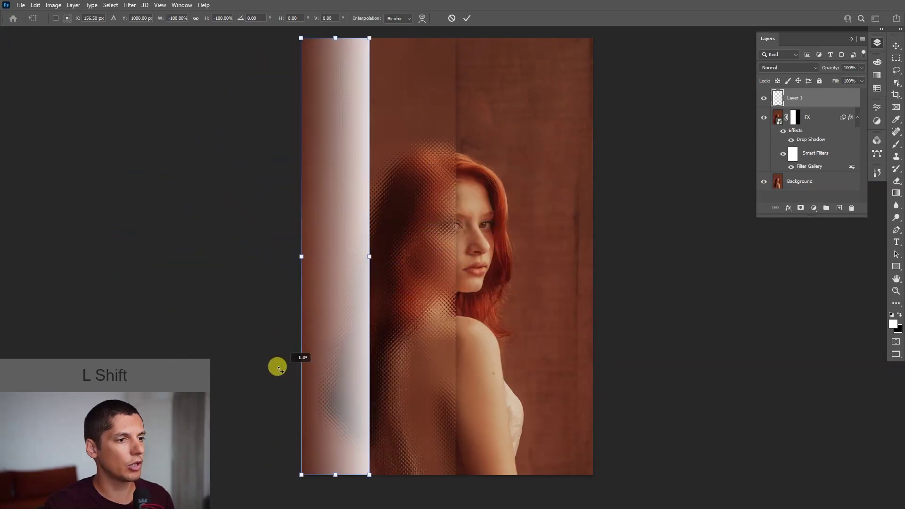
left_click_drag(298, 249, 438, 293)
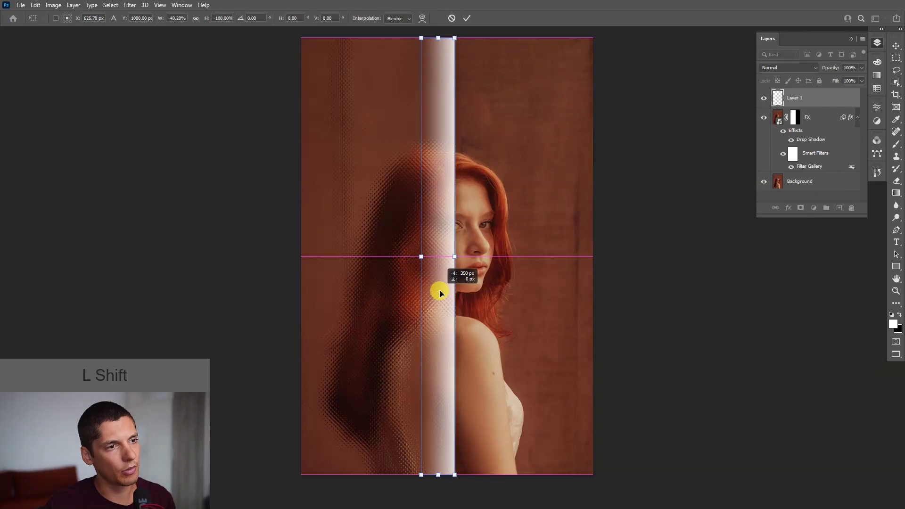
scroll(439, 291, "up", 5)
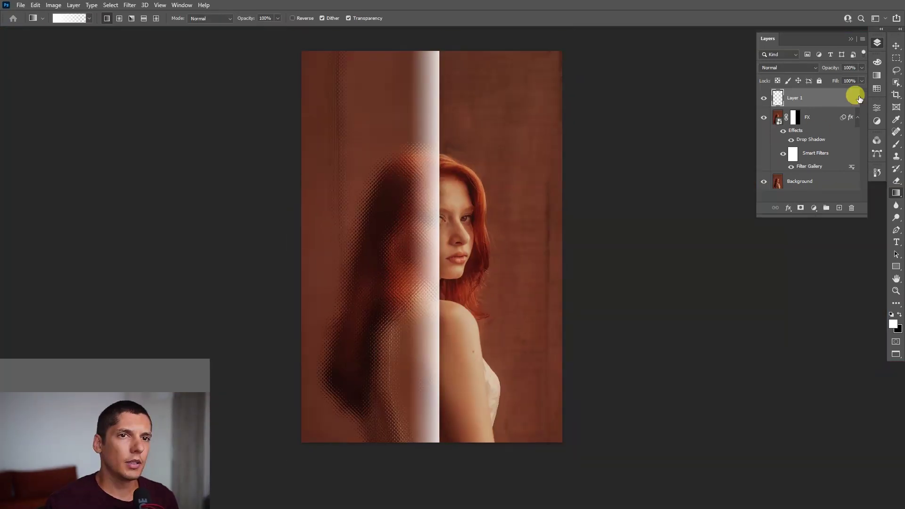
Step: Set the gradient layer's opacity to 35% and its blend mode to Overlay
left_click(862, 67)
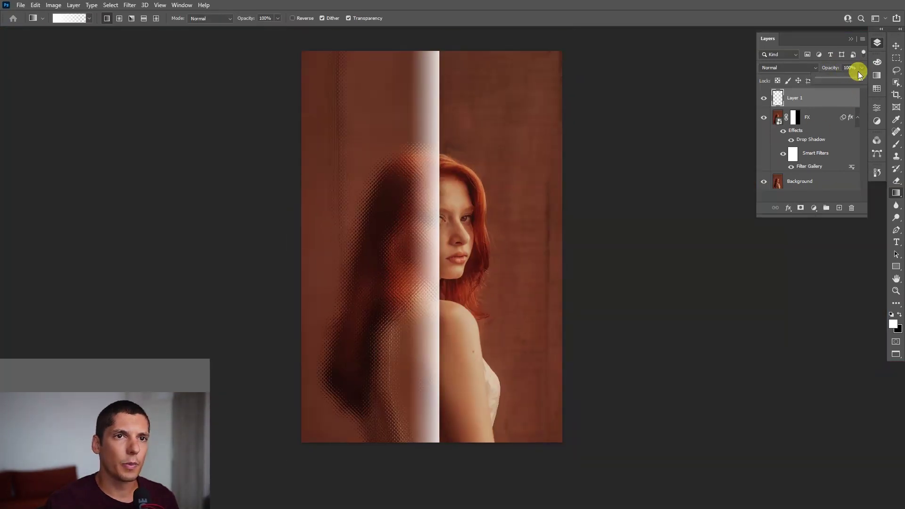
left_click_drag(836, 76, 836, 77)
left_click(788, 67)
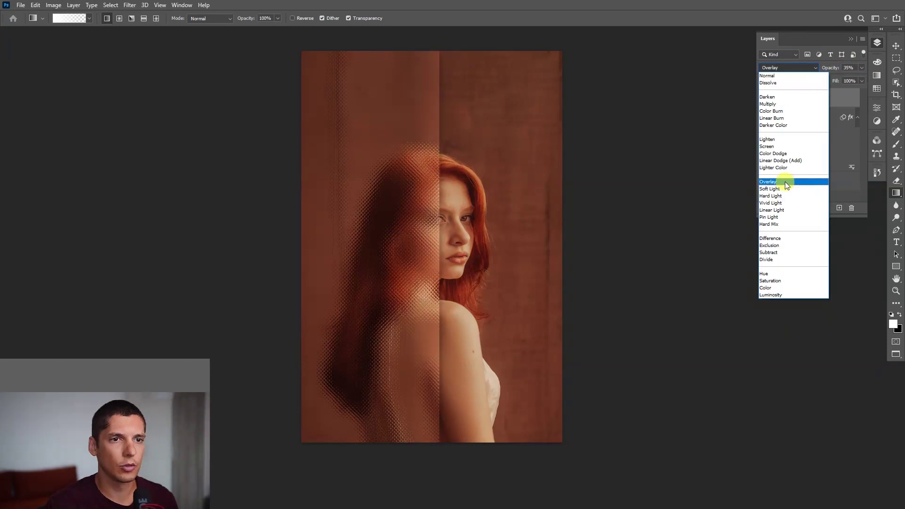
left_click(785, 182)
Step: Raise the opacity of the Overlay gradient layer to 48%
scroll(521, 309, "up", 2)
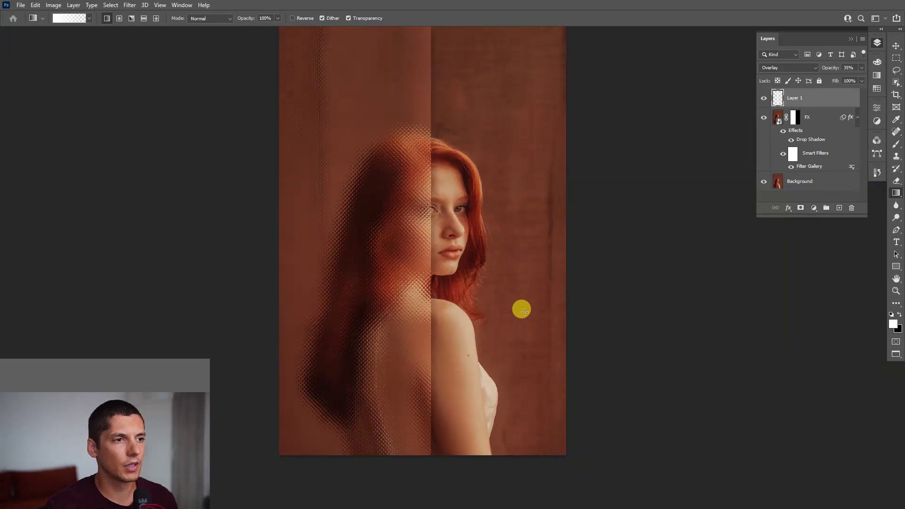
key("space")
left_click_drag(468, 221, 542, 219)
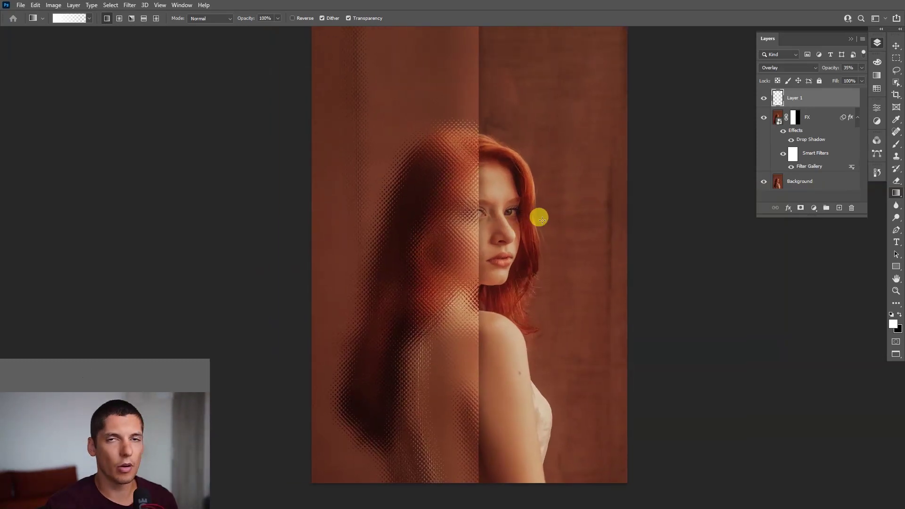
scroll(540, 217, "down", 1)
left_click(860, 68)
left_click_drag(843, 78, 847, 79)
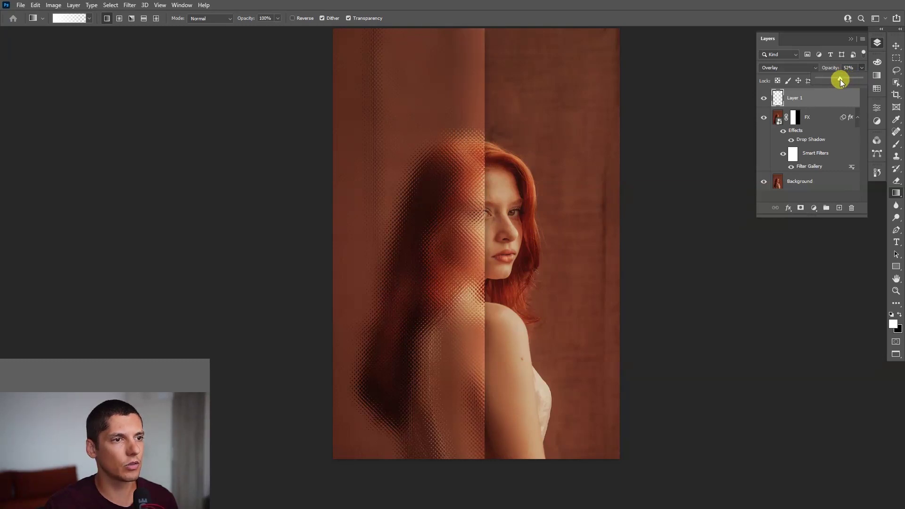
scroll(406, 138, "down", 2)
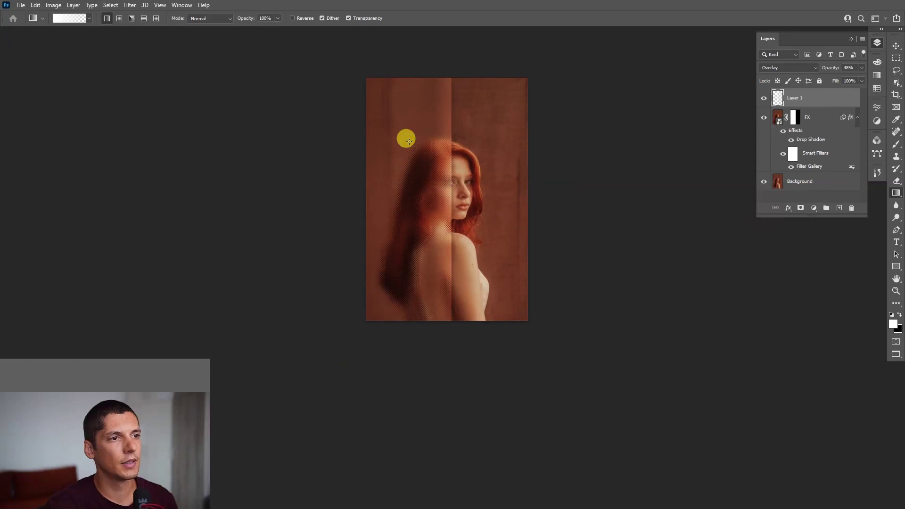
scroll(476, 154, "up", 2)
Step: Duplicate the gradient layer and set the copy to Normal blend mode with 28% opacity
left_click_drag(844, 99, 839, 208)
left_click(783, 67)
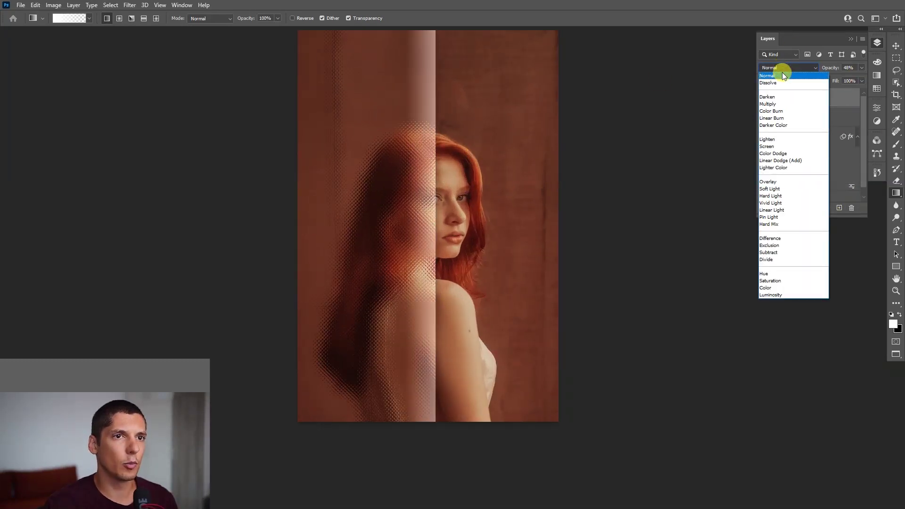
left_click(782, 73)
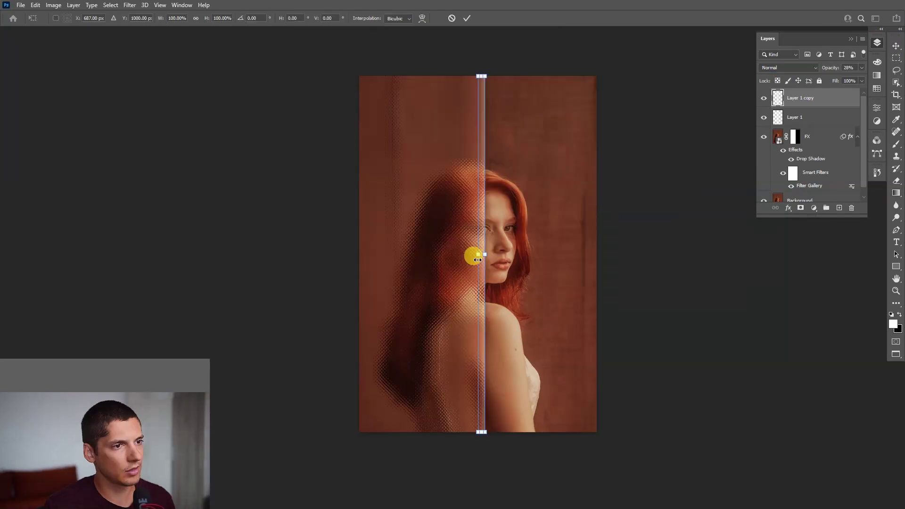
Step: Stretch the copied gradient leftward from the glass boundary across the glass half and apply the transformation
left_click_drag(478, 259, 355, 266)
double_click(417, 277)
scroll(561, 266, "up", 2)
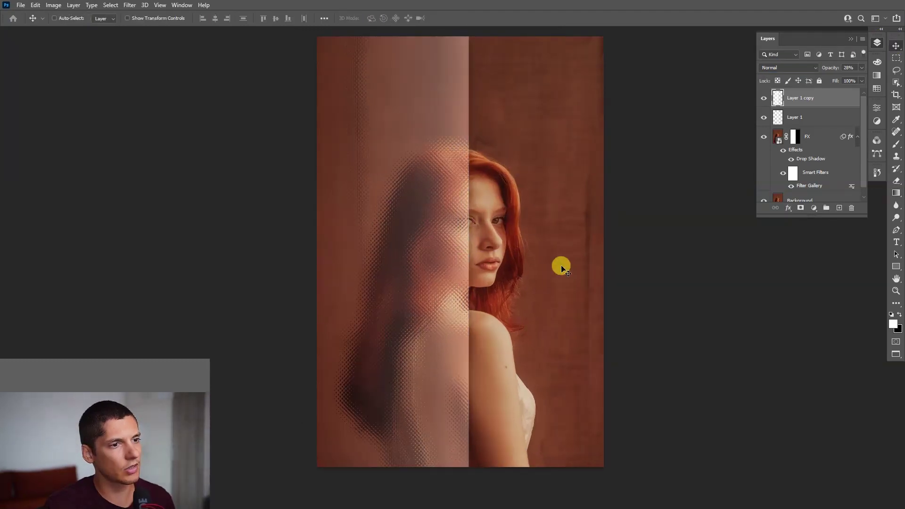
scroll(561, 266, "down", 2)
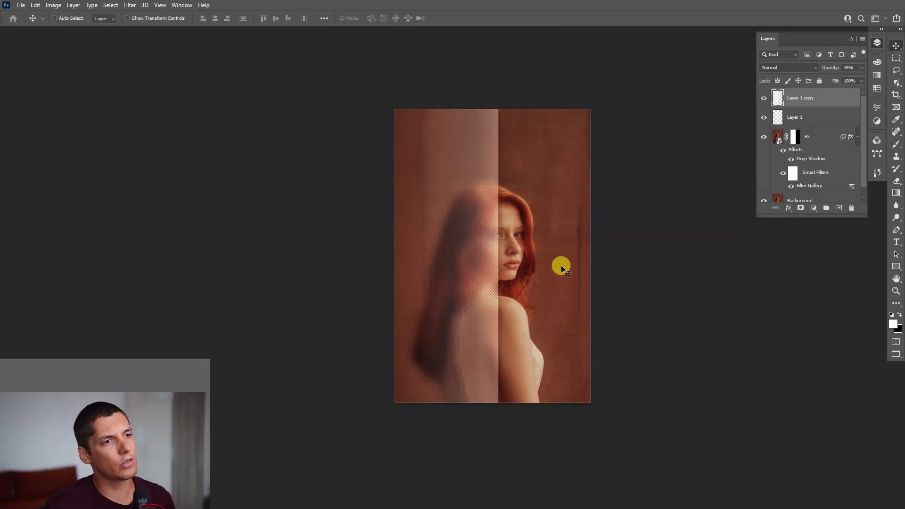
scroll(561, 267, "up", 2)
scroll(561, 267, "down", 1)
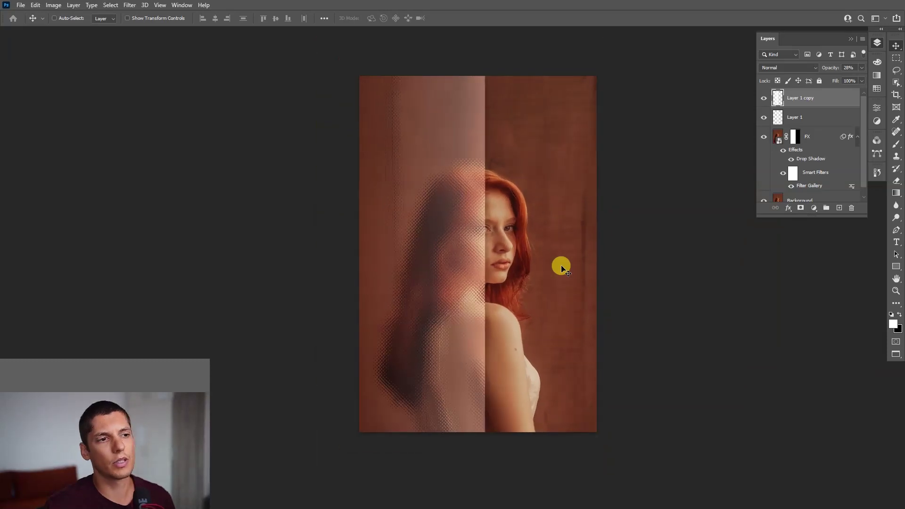